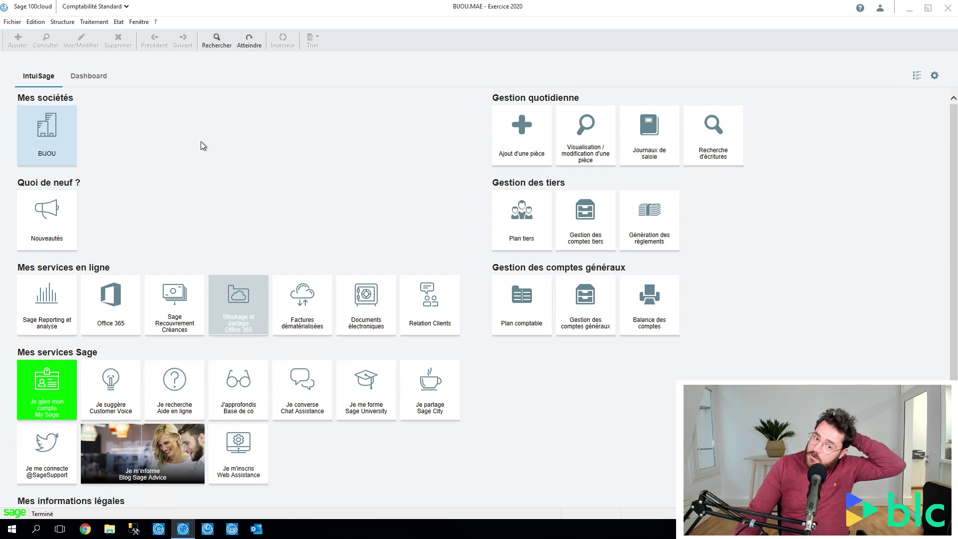
Open the reporting plan (Plan reporting) and move and enlarge its window to show more accounts
click(64, 25)
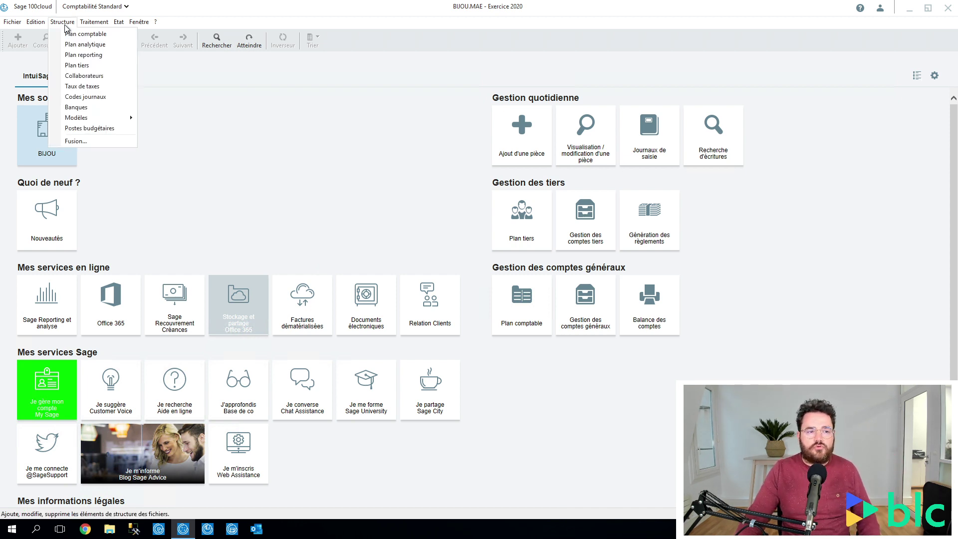
click(83, 56)
drag(93, 71, 266, 88)
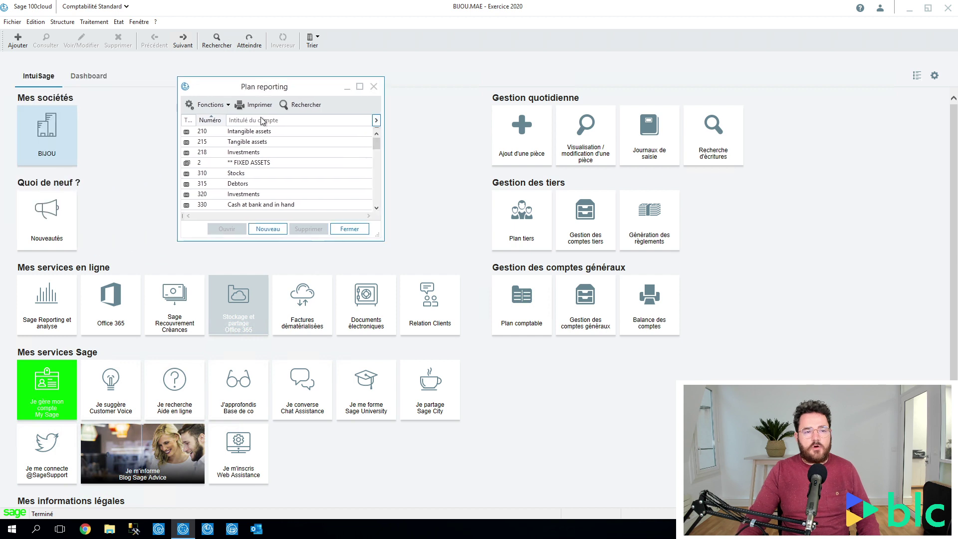
drag(379, 237, 717, 422)
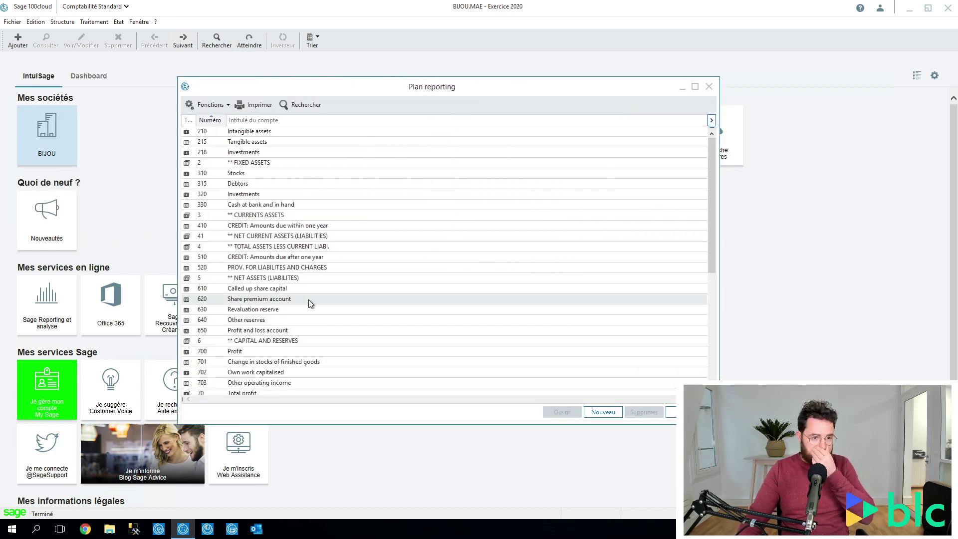
Look through the full list of reporting accounts, from 210 Intangible assets to REEXPLO Résultat d'exploitation
scroll(294, 309, down, 7)
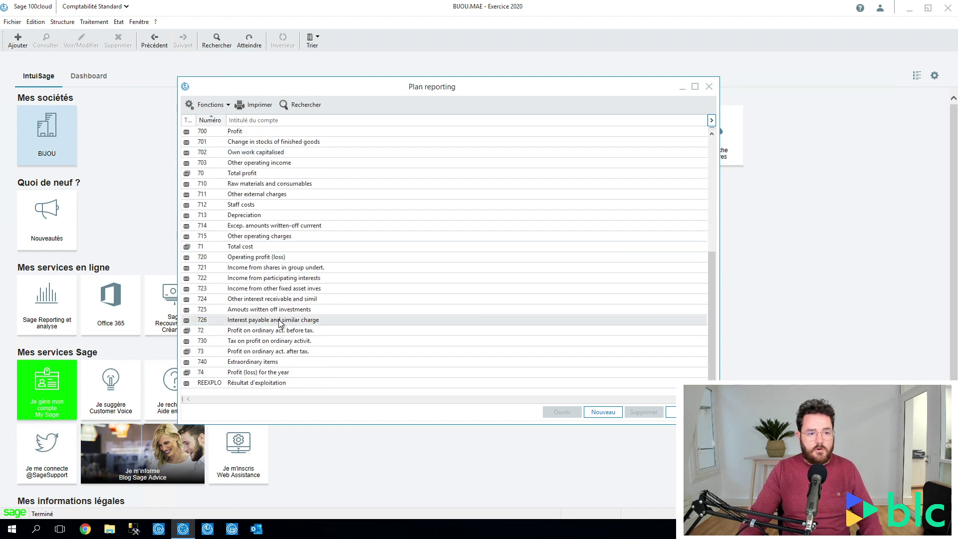
scroll(279, 322, up, 7)
click(277, 132)
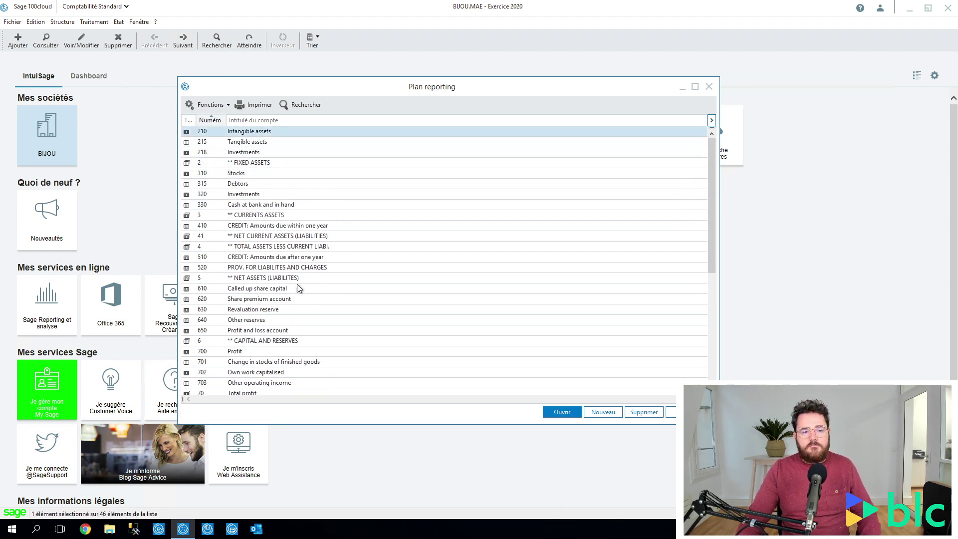
scroll(299, 313, down, 7)
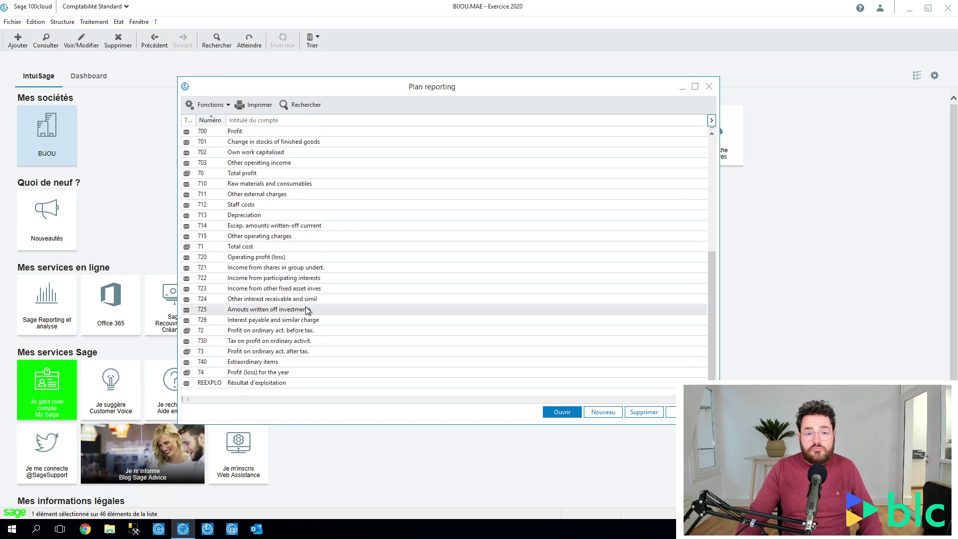
scroll(305, 309, up, 8)
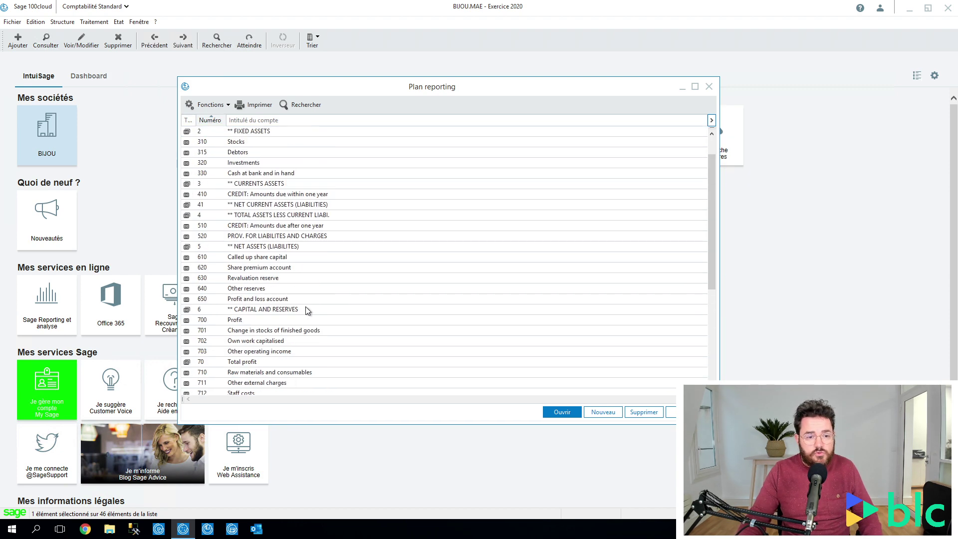
click(62, 22)
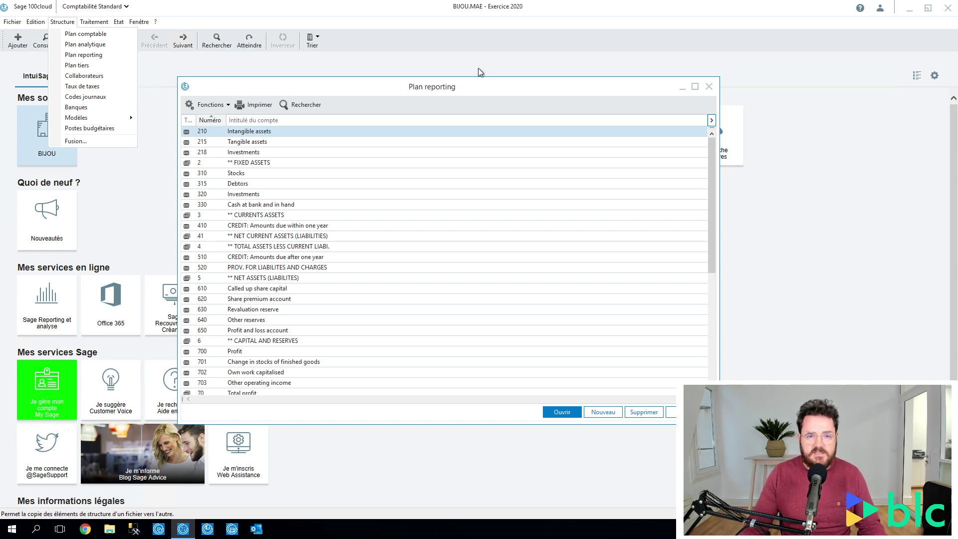
click(512, 99)
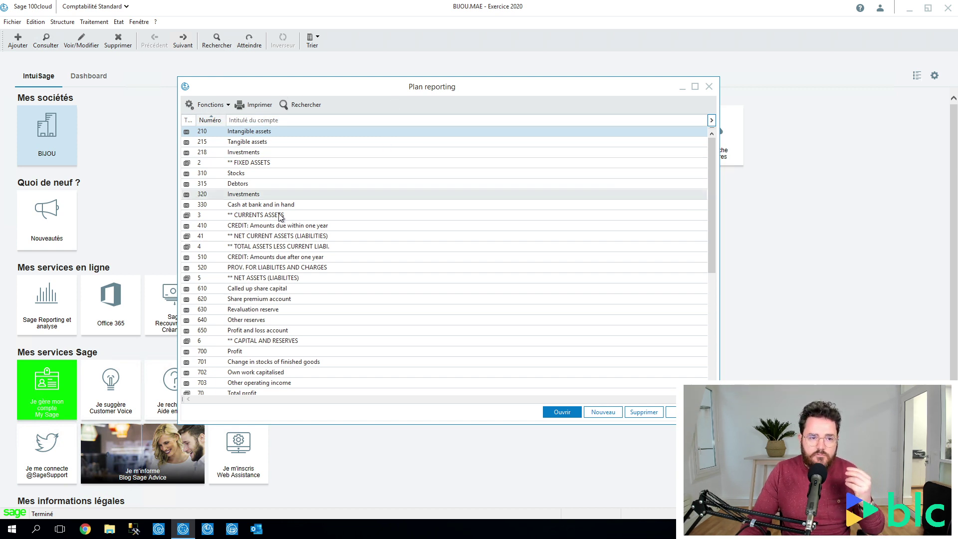
Open the general account 622610 BLC CONSEIL from the chart of accounts (Plan comptable)
click(69, 23)
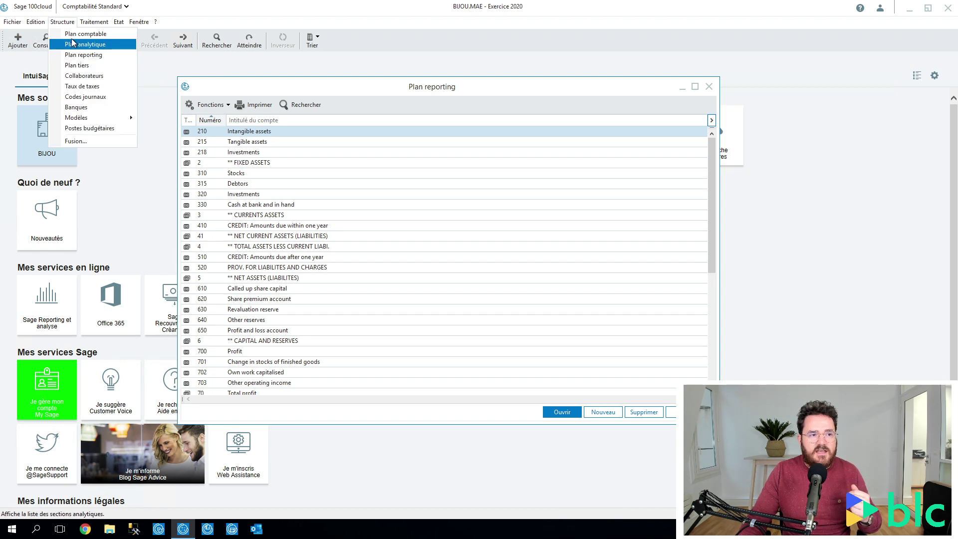
click(62, 31)
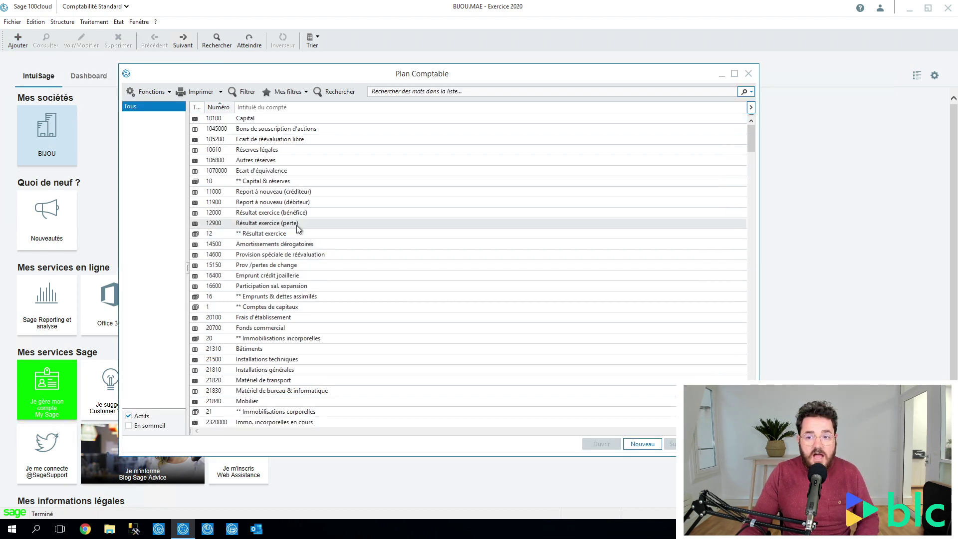
drag(751, 138, 570, 295)
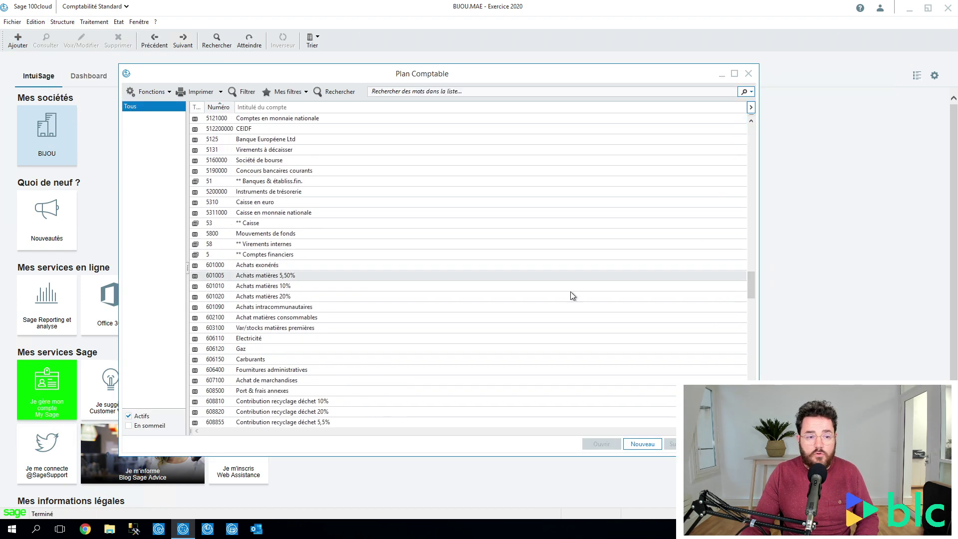
scroll(316, 297, down, 8)
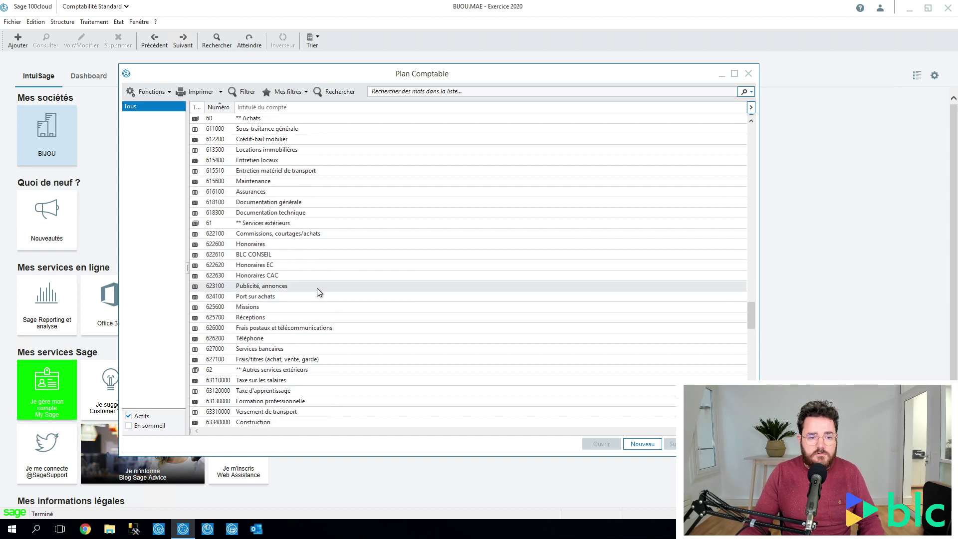
click(275, 277)
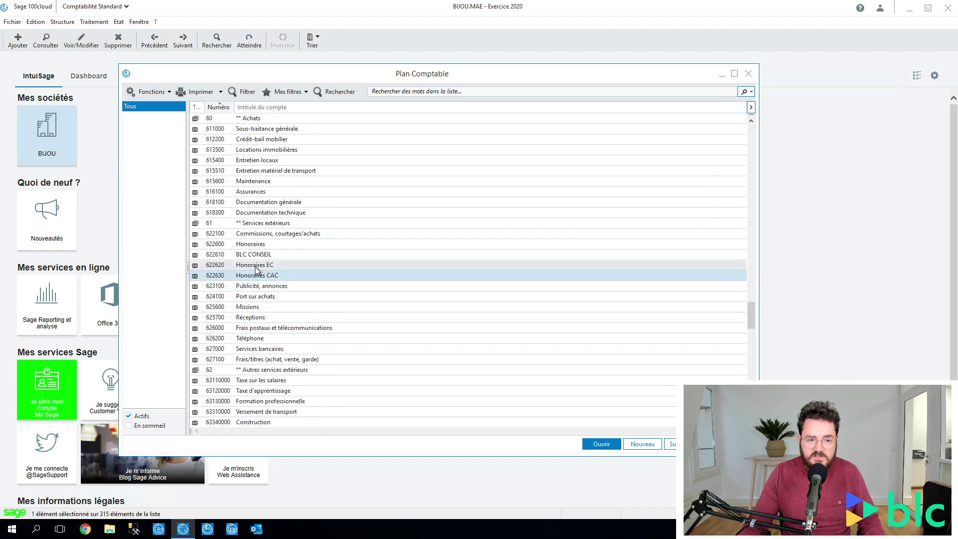
double_click(266, 255)
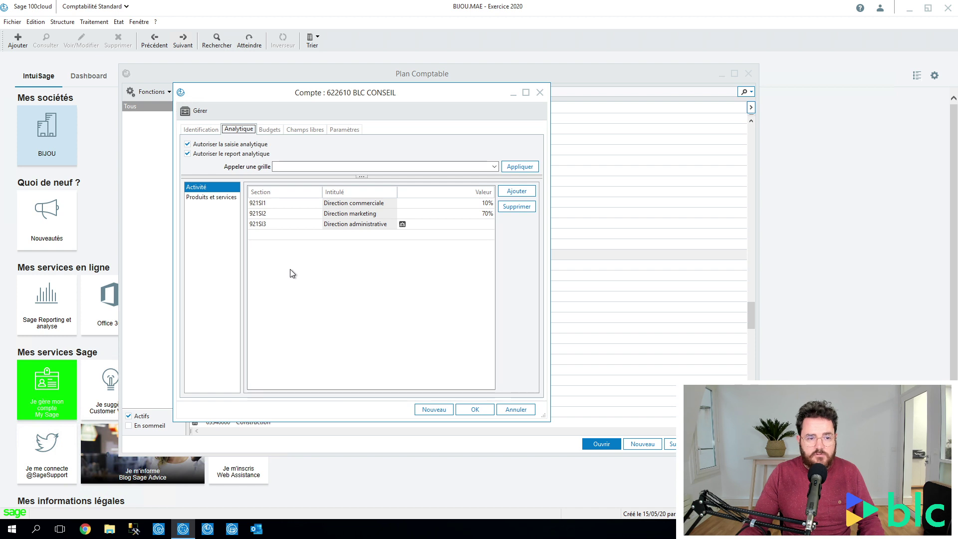
Set the BLC CONSEIL account's Compte reporting to 712 Staff costs and close the account and the chart of accounts
click(201, 129)
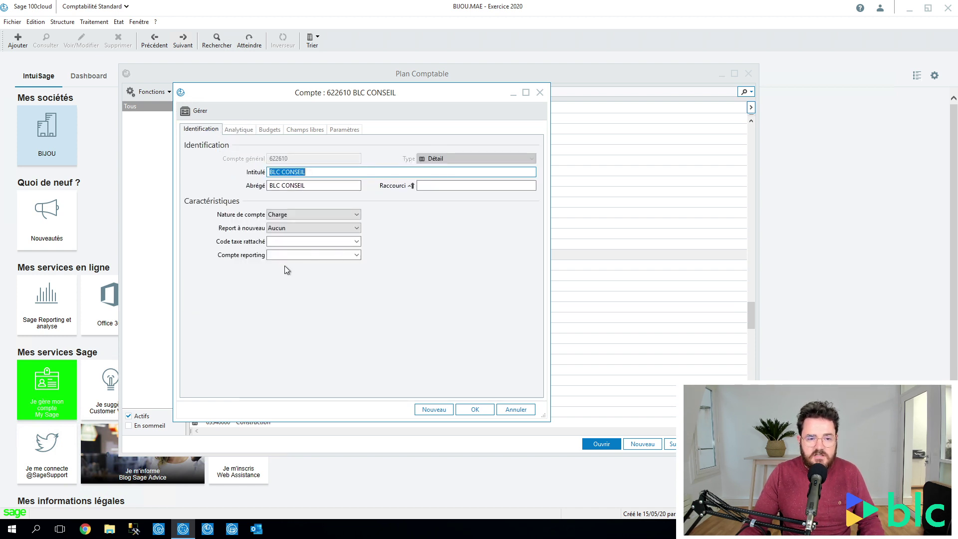
click(358, 254)
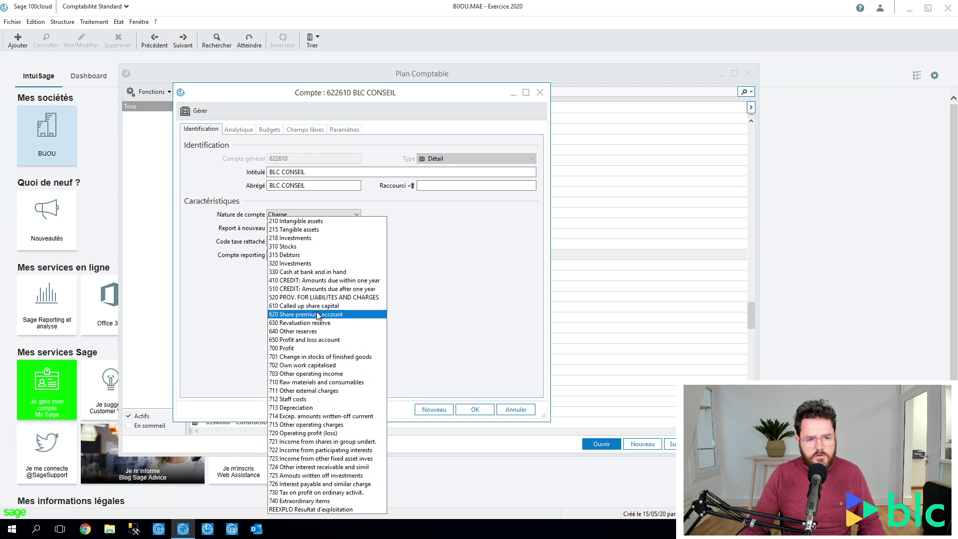
click(294, 399)
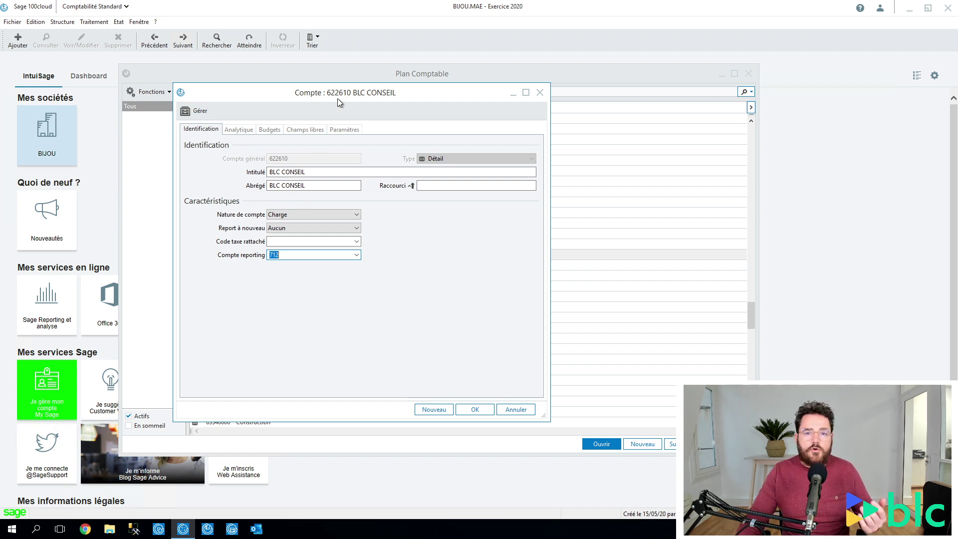
click(540, 92)
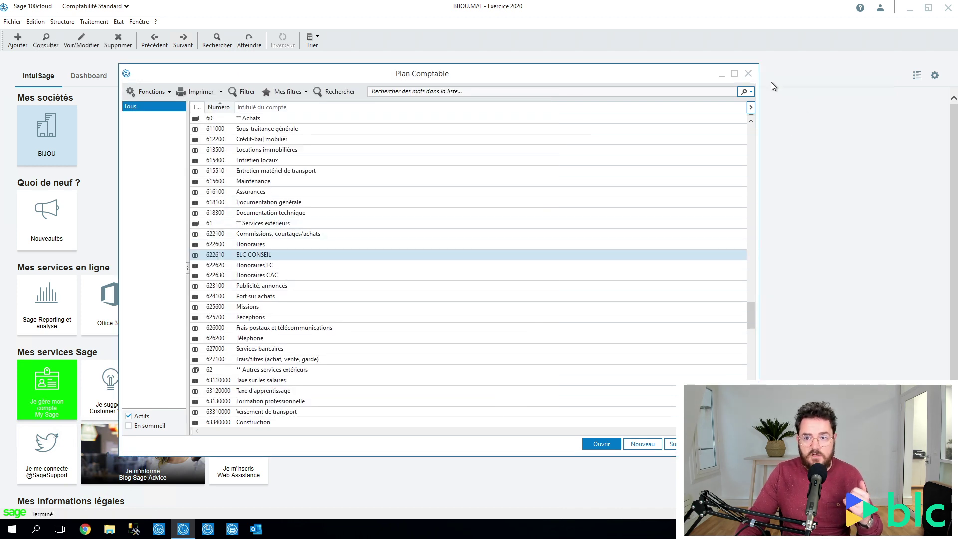
click(748, 74)
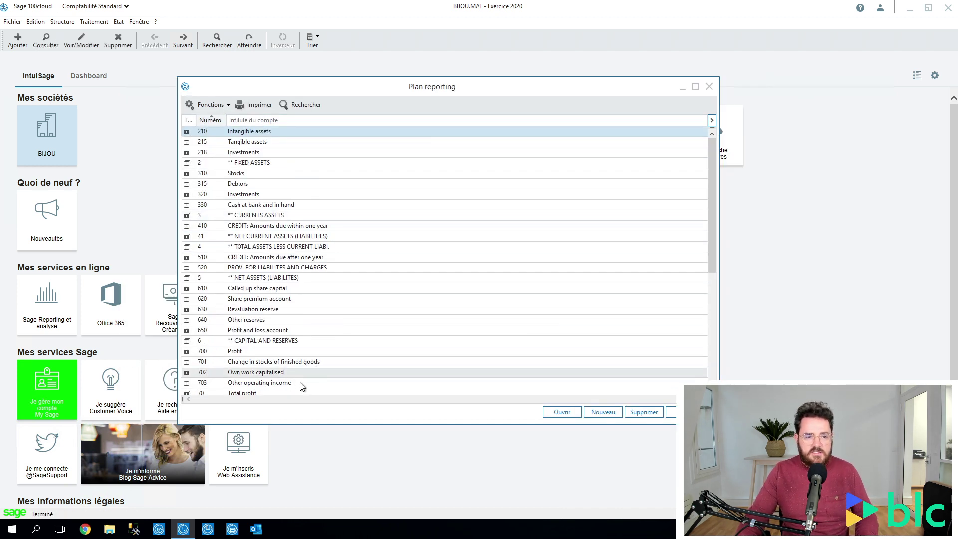
Review the accounts listed in the reporting plan, including the total accounts, and close the list
scroll(294, 383, down, 5)
scroll(295, 383, up, 4)
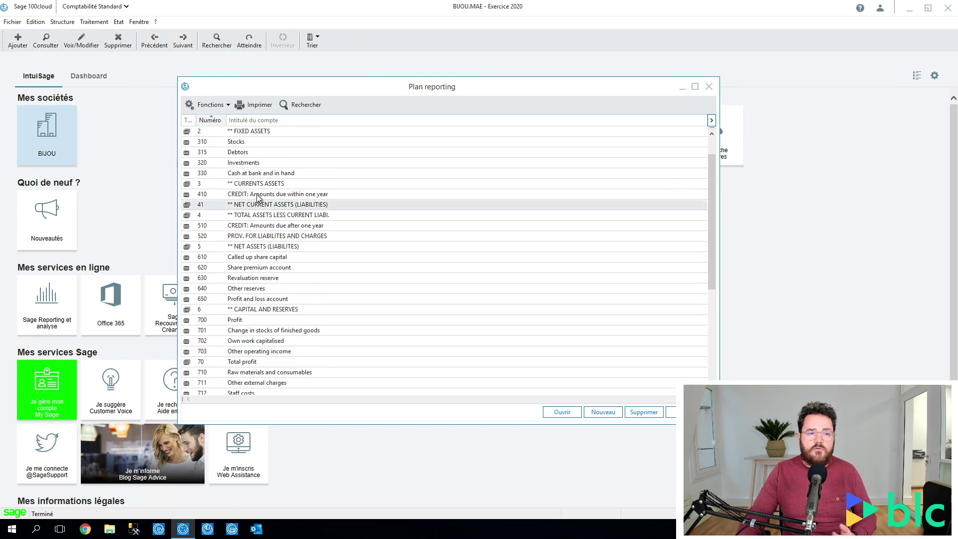
scroll(292, 316, down, 1)
scroll(295, 319, up, 1)
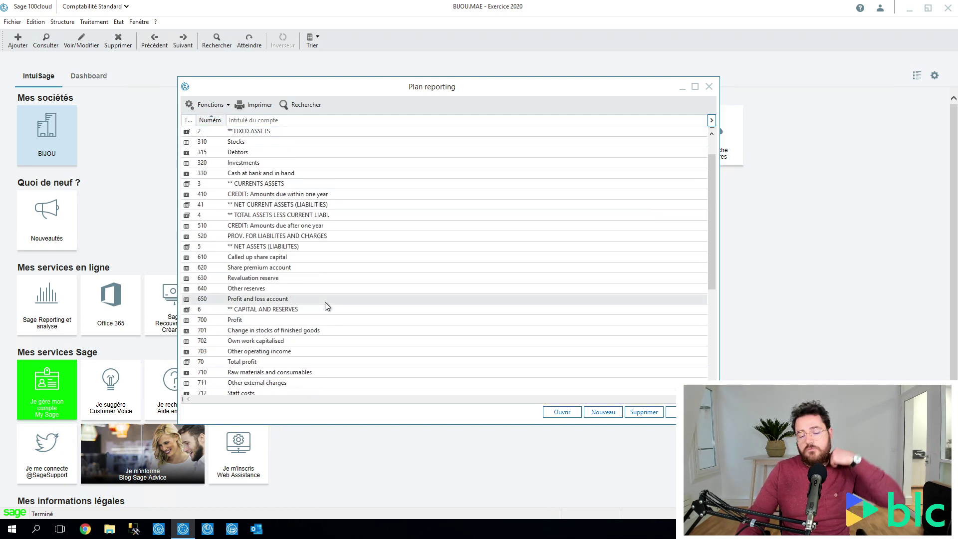
scroll(327, 306, up, 1)
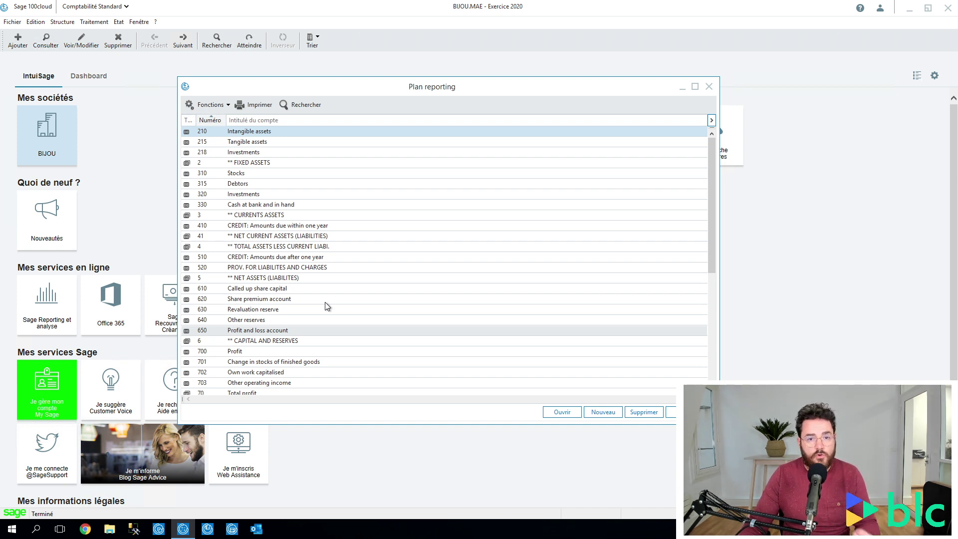
click(707, 87)
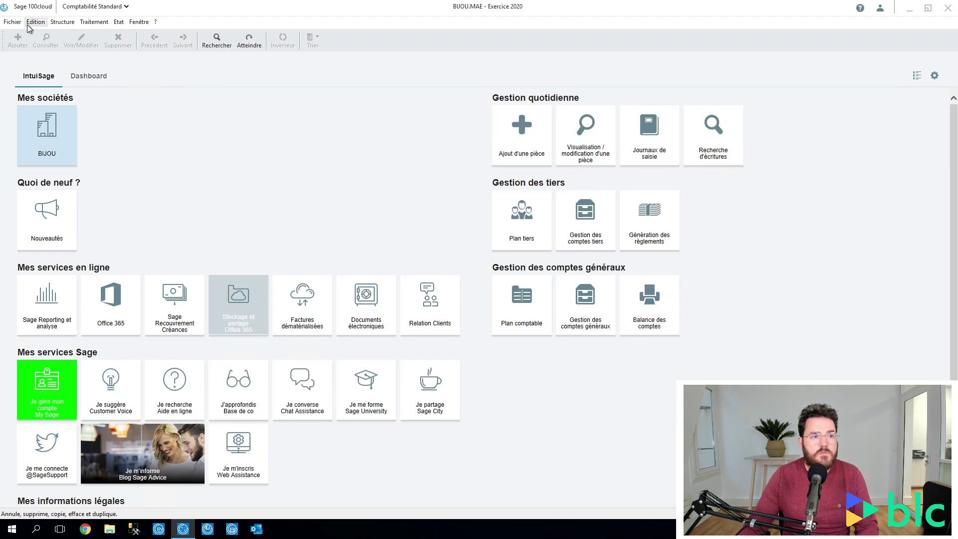
Add the Compte de reporting column to the chart of accounts list and automatically adjust the column widths
click(61, 22)
click(79, 34)
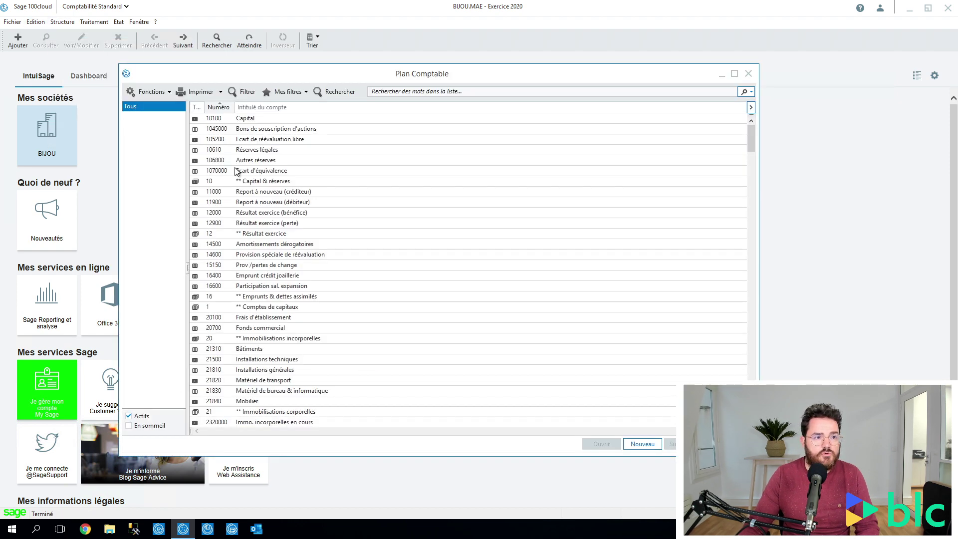
right_click(378, 202)
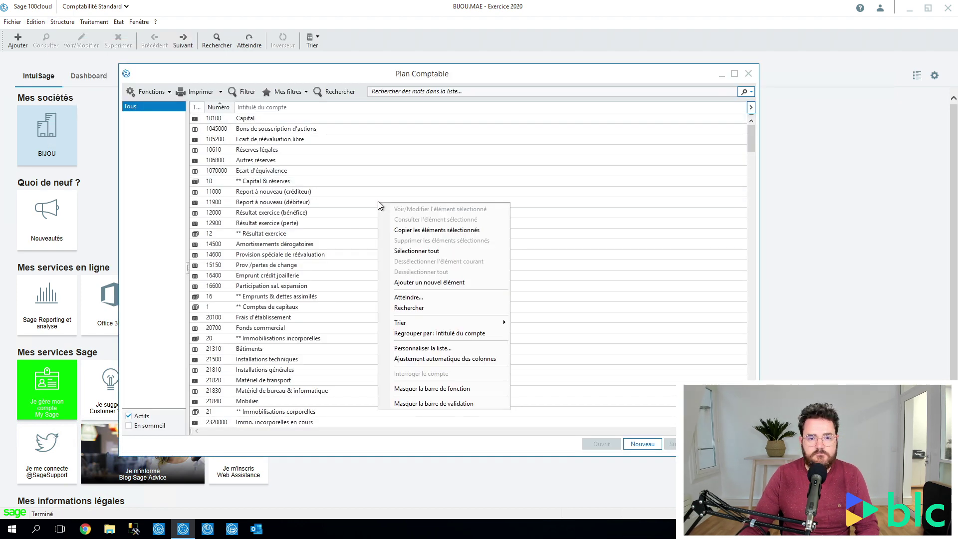
click(425, 349)
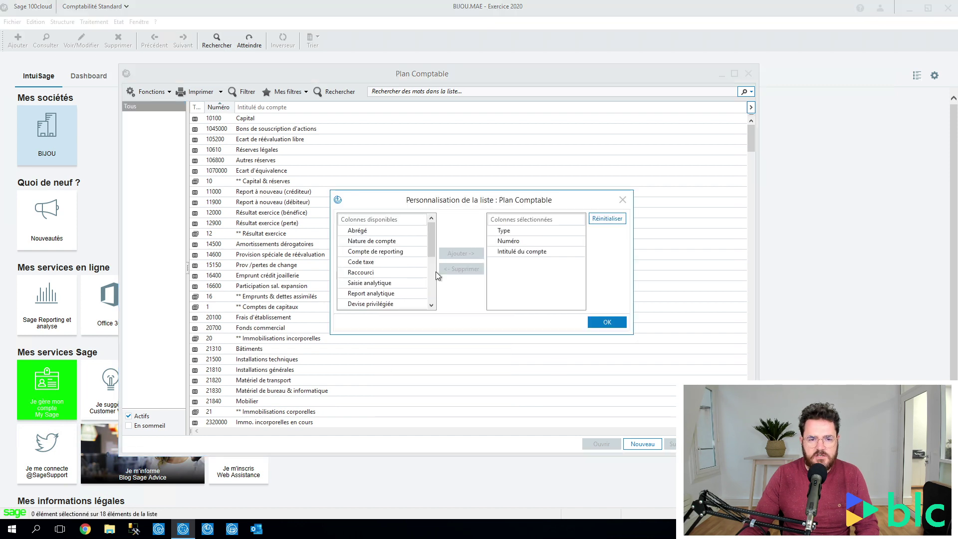
click(371, 251)
click(461, 253)
click(607, 322)
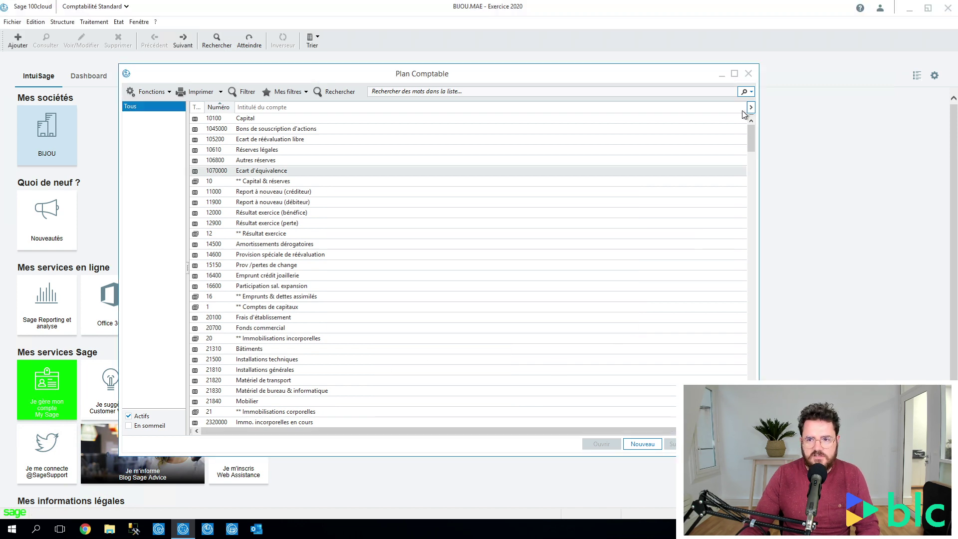
right_click(545, 175)
click(582, 330)
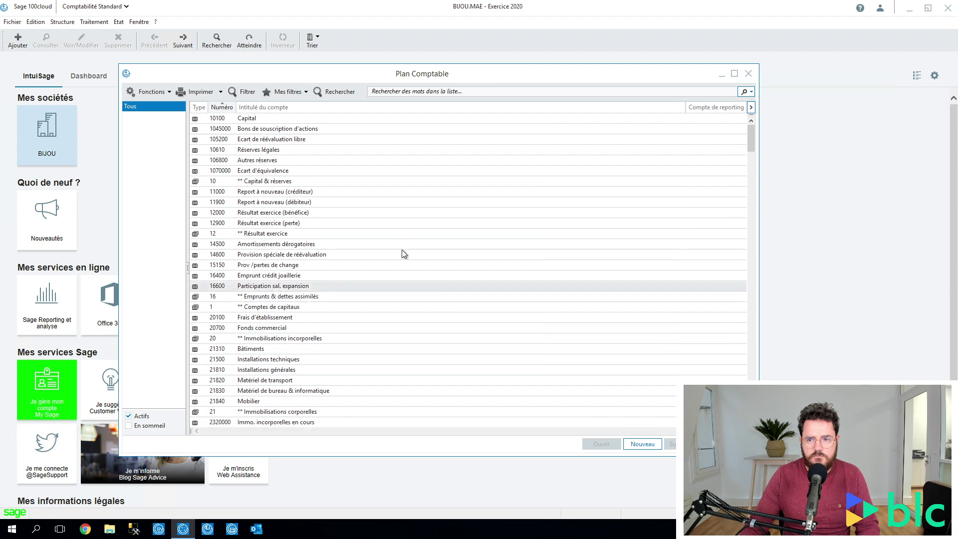
Check which class 6 accounts have a reporting account assigned in the chart of accounts, and close the list
click(449, 233)
drag(748, 130, 751, 281)
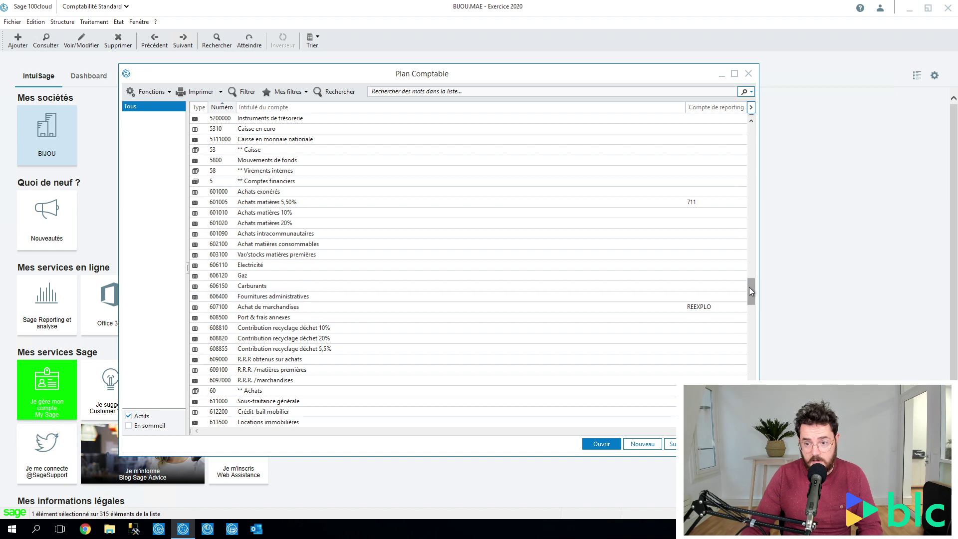
drag(750, 285, 739, 118)
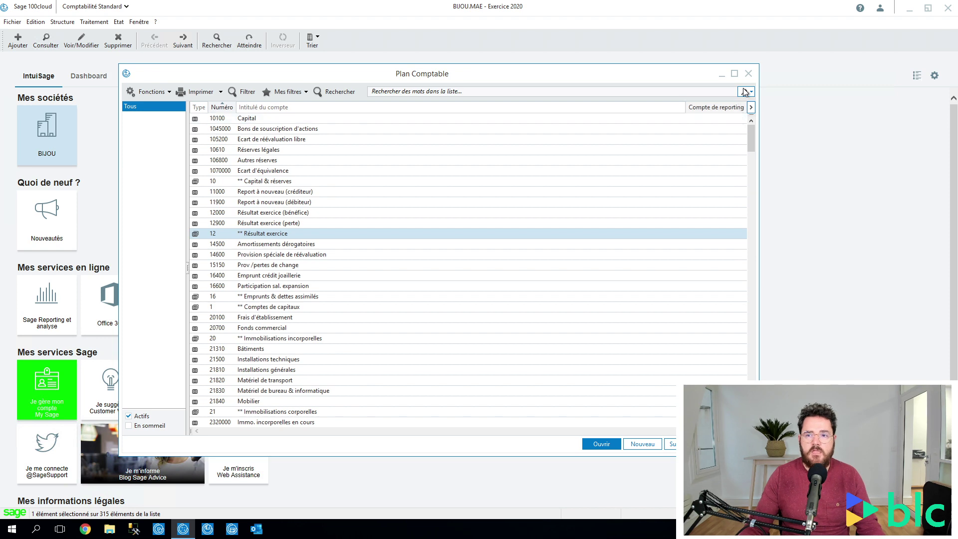
click(748, 73)
Examine the record of reporting account 210 Intangible assets, including its print options, and return to the reporting plan
click(62, 22)
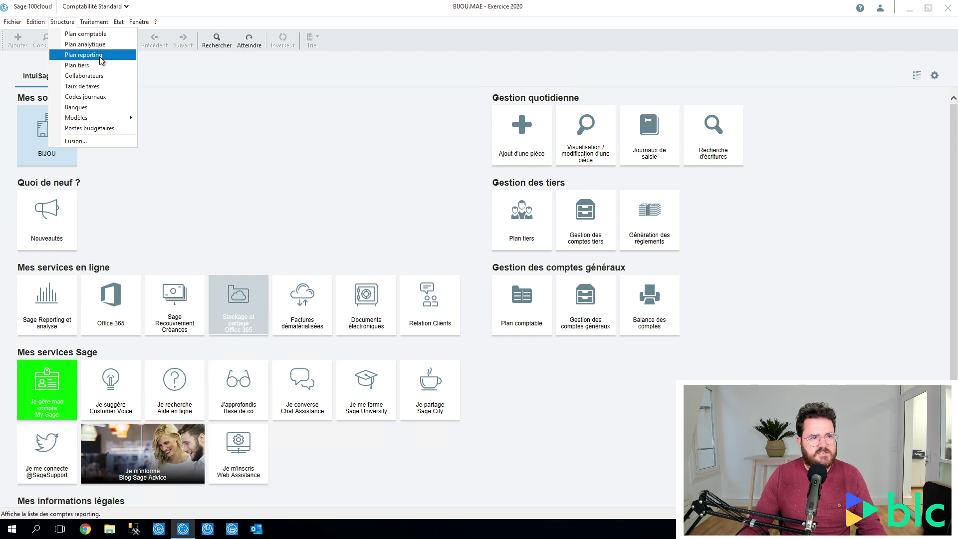
click(84, 55)
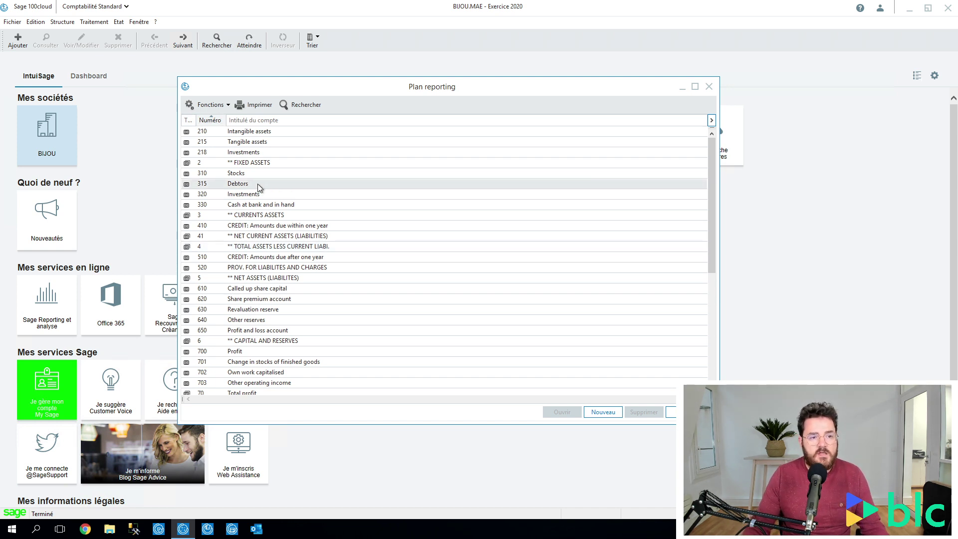
double_click(294, 130)
drag(303, 107, 330, 127)
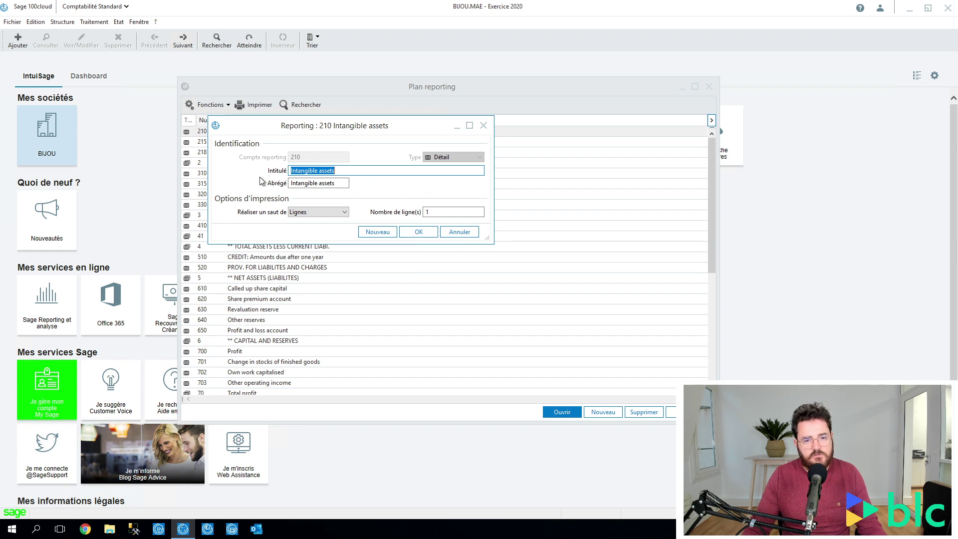
click(422, 234)
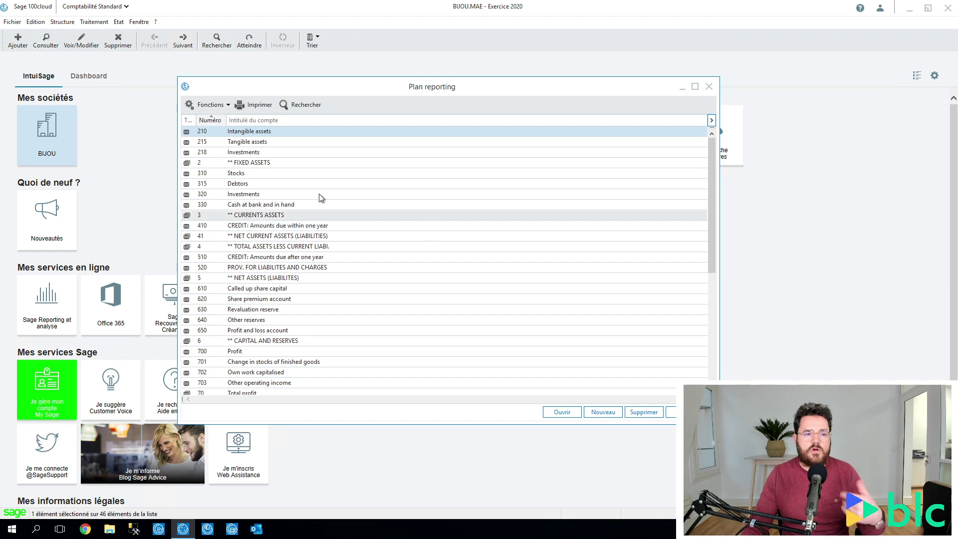
Open the chart of accounts, view the record of account 12000 Résultat exercice (bénéfice), and close that record
click(62, 22)
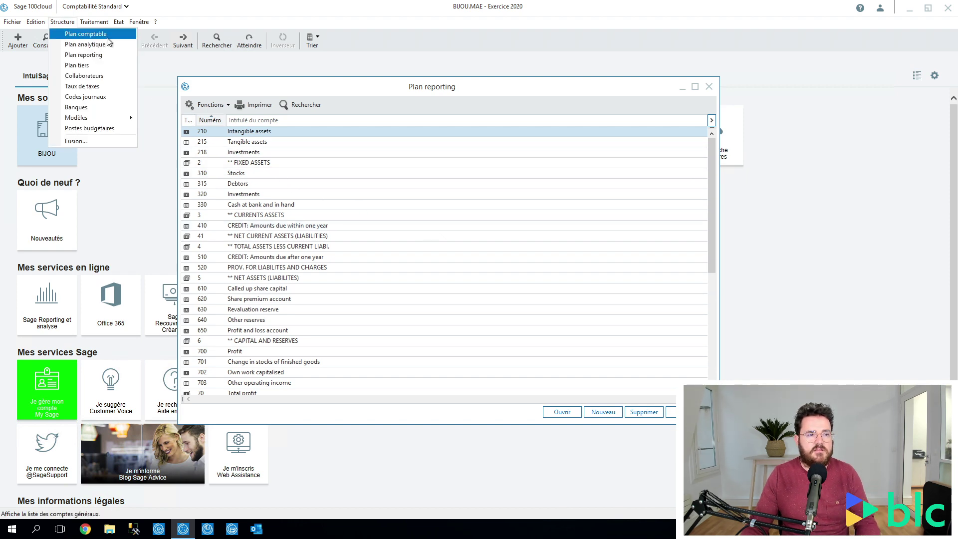
click(107, 39)
click(319, 202)
double_click(344, 213)
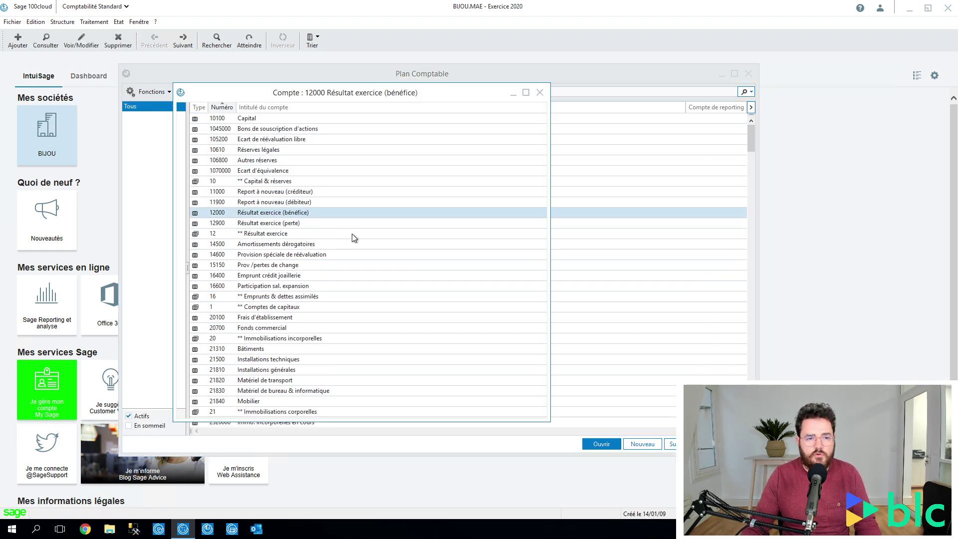
click(540, 93)
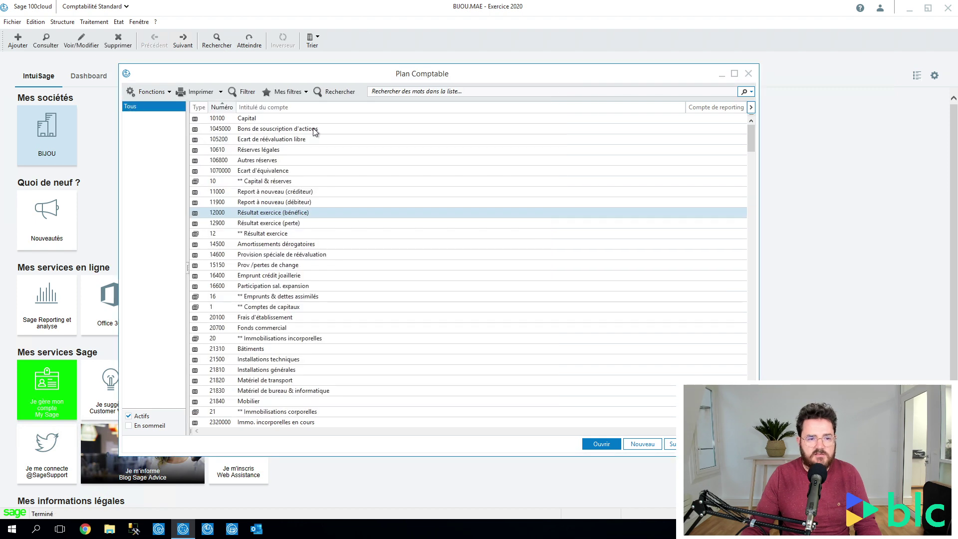
Assign reporting account 218 Investments to general account 21310 Bâtiments, save the record, and close the chart of accounts and reporting plan
scroll(277, 339, down, 1)
click(276, 318)
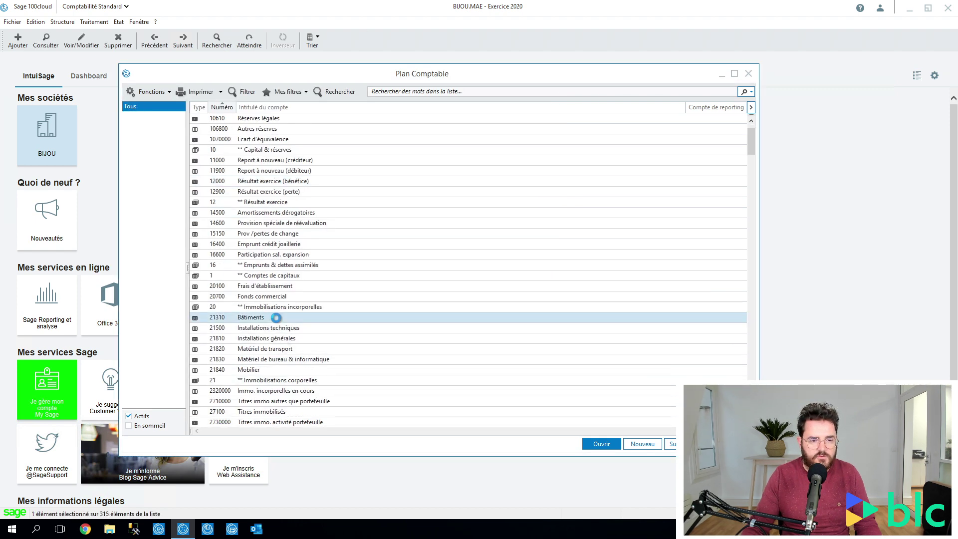
double_click(276, 318)
click(359, 255)
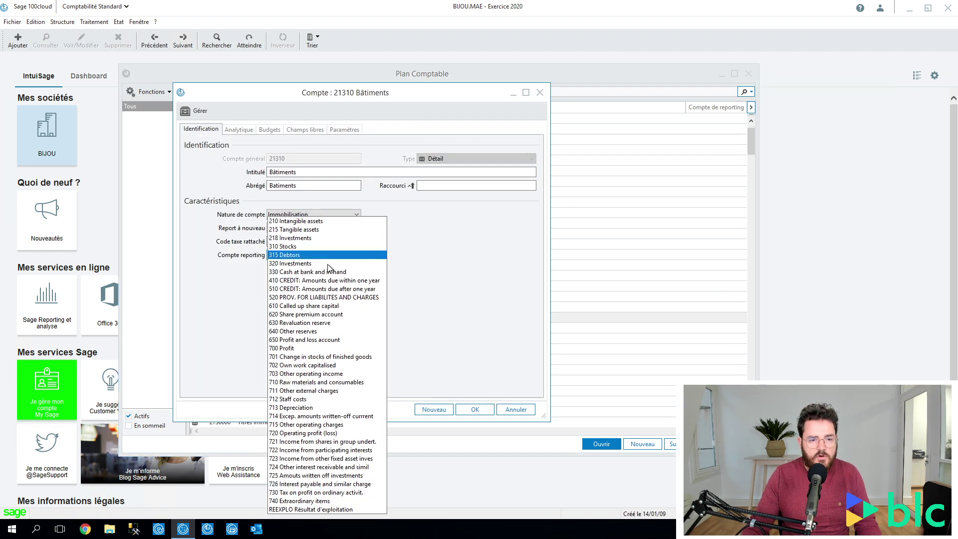
click(328, 239)
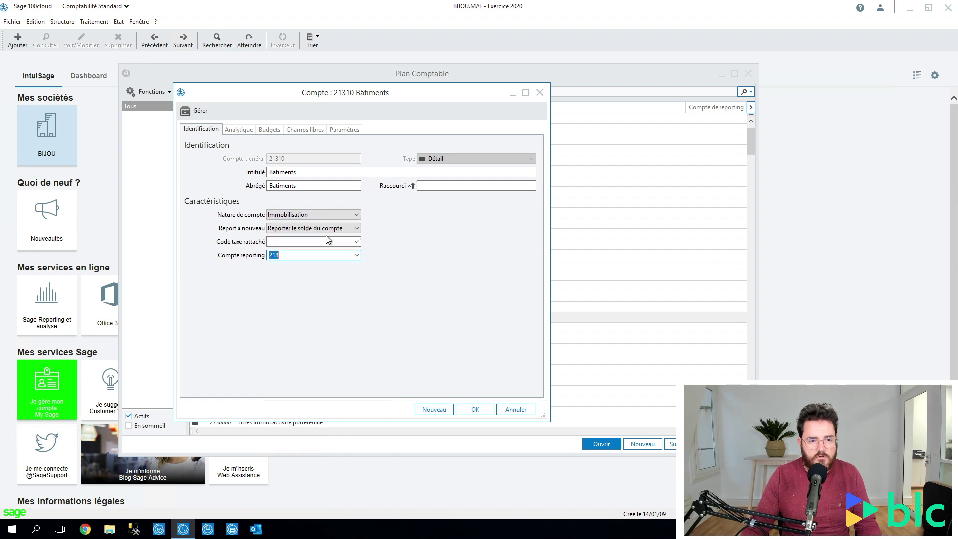
click(482, 411)
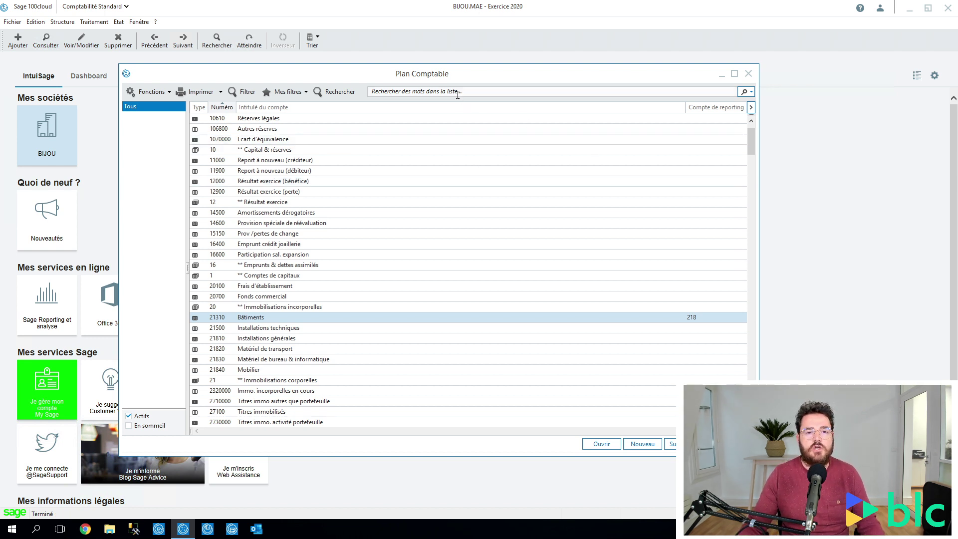
click(748, 74)
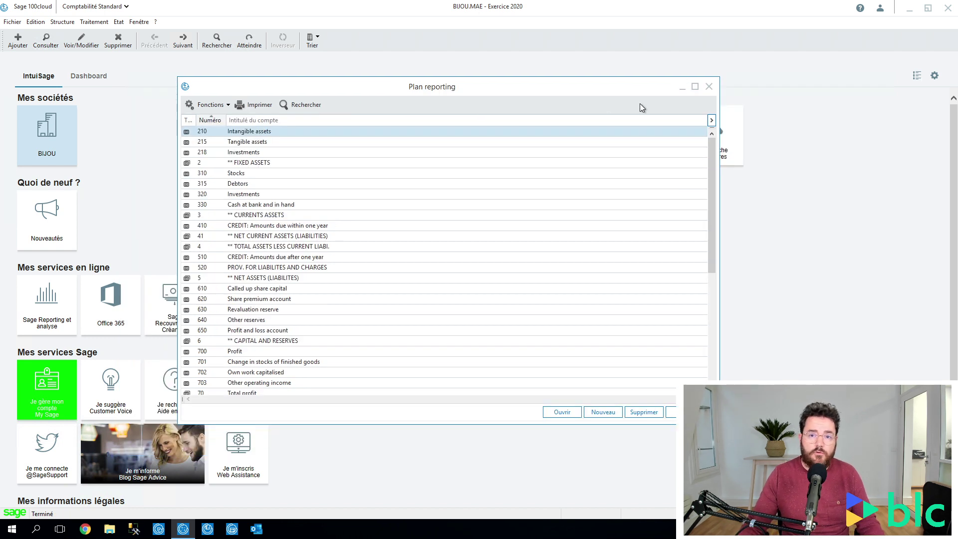
click(708, 86)
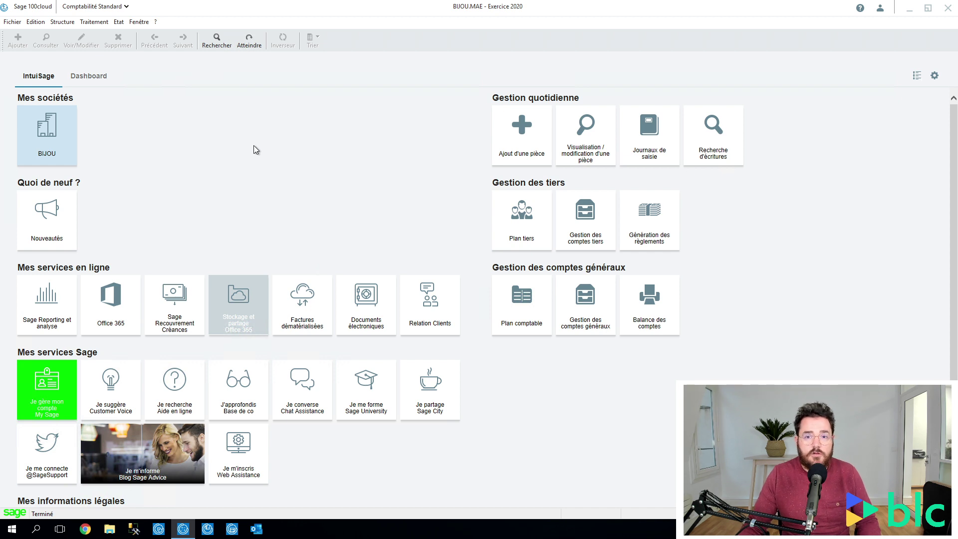
Open the reporting plan list again
click(54, 24)
click(75, 54)
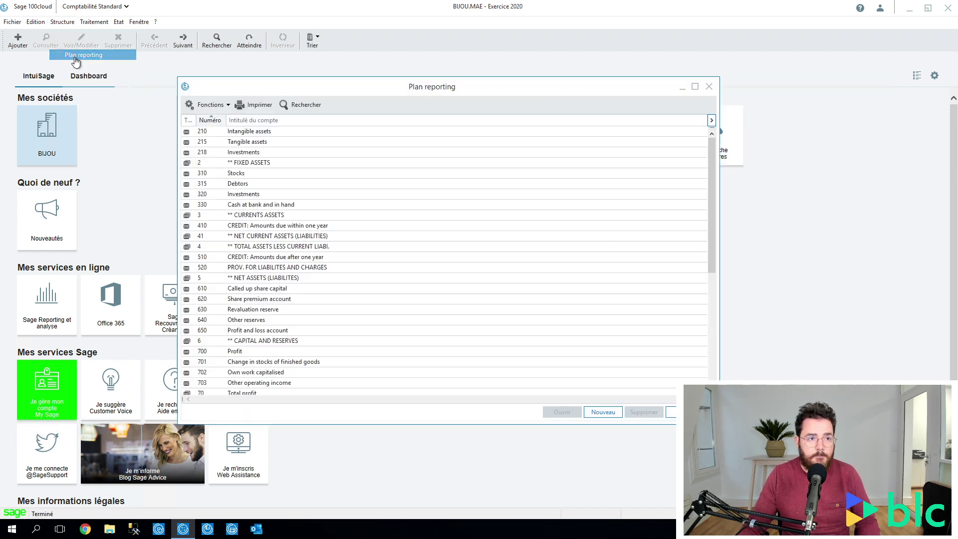